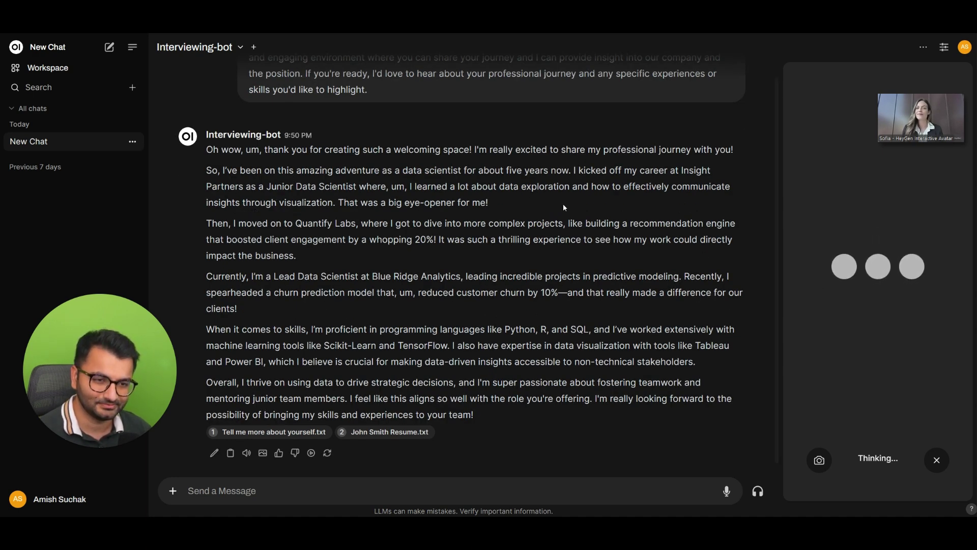
Scroll through Interviewing-bot's voice-call replies about the Insight Partners data-cleaning and visualization project
scroll(547, 169, down, 1)
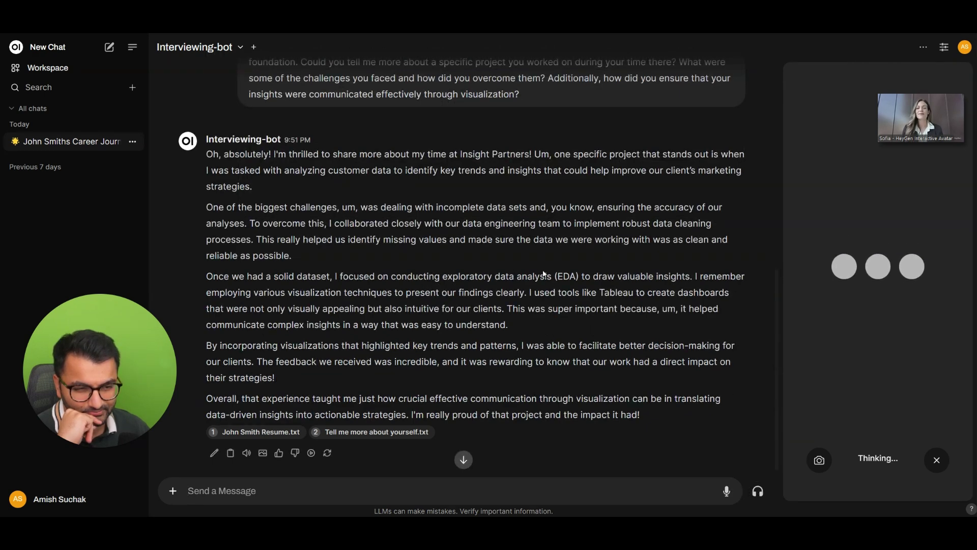
scroll(545, 275, up, 3)
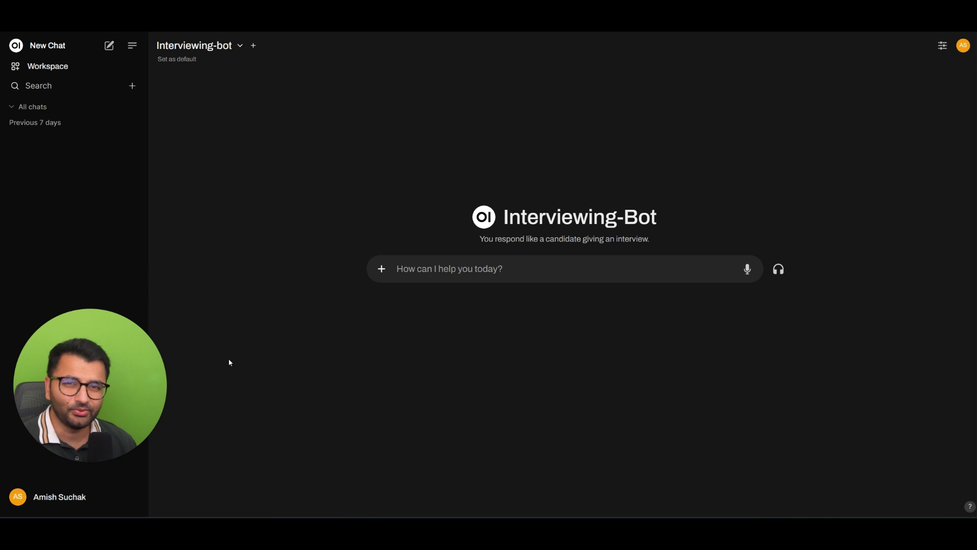
click(41, 498)
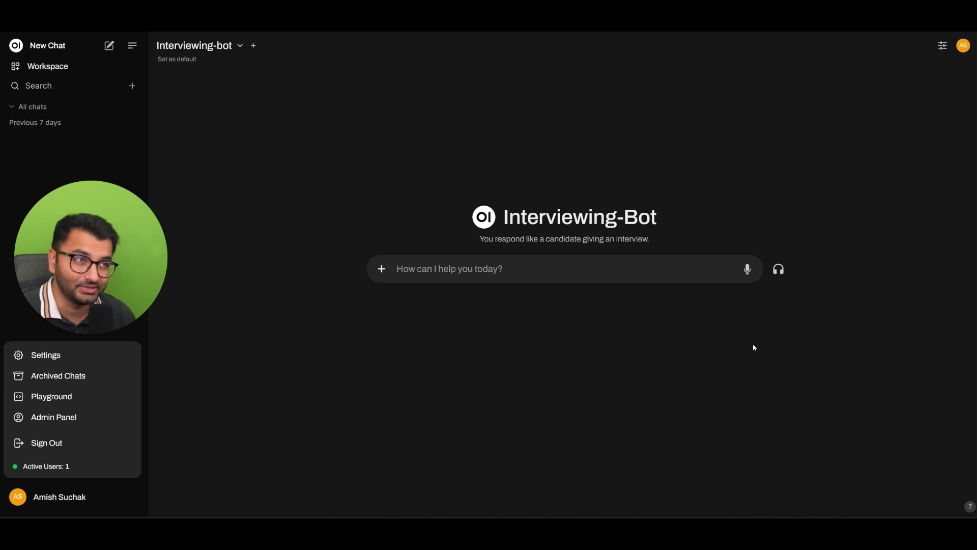
click(55, 417)
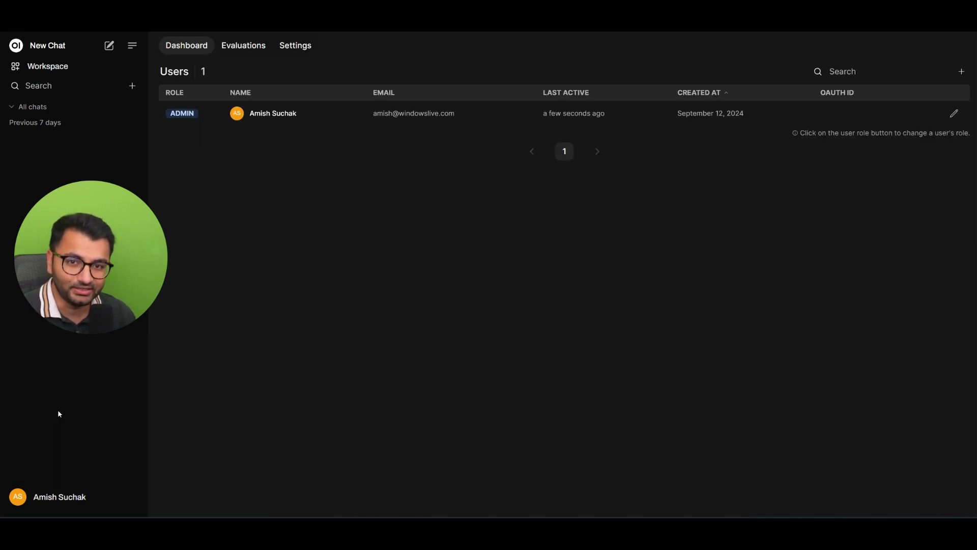
click(51, 68)
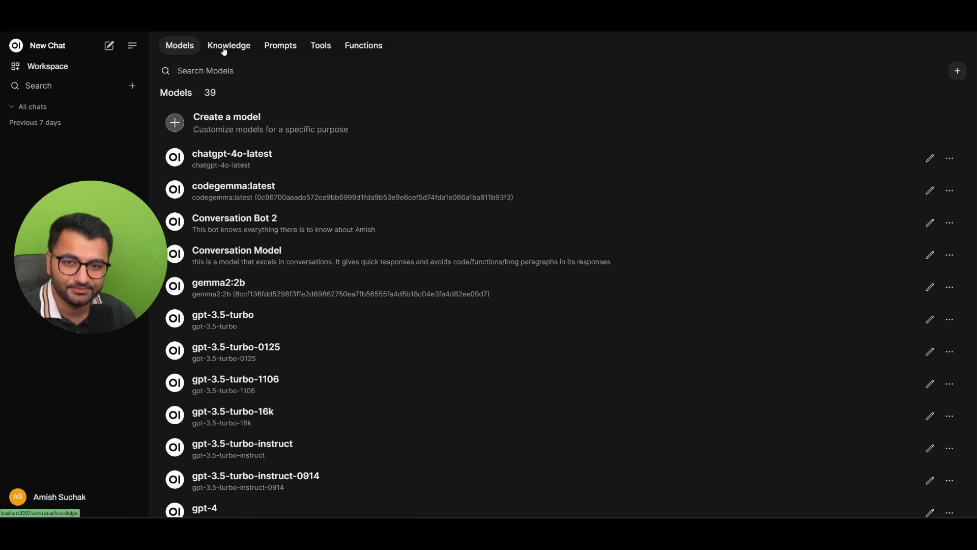
click(226, 71)
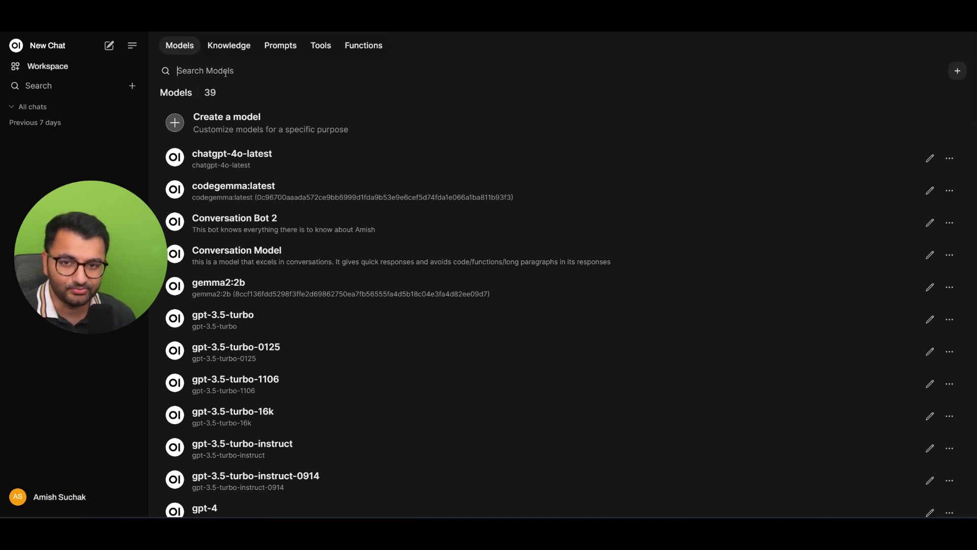
text(inter)
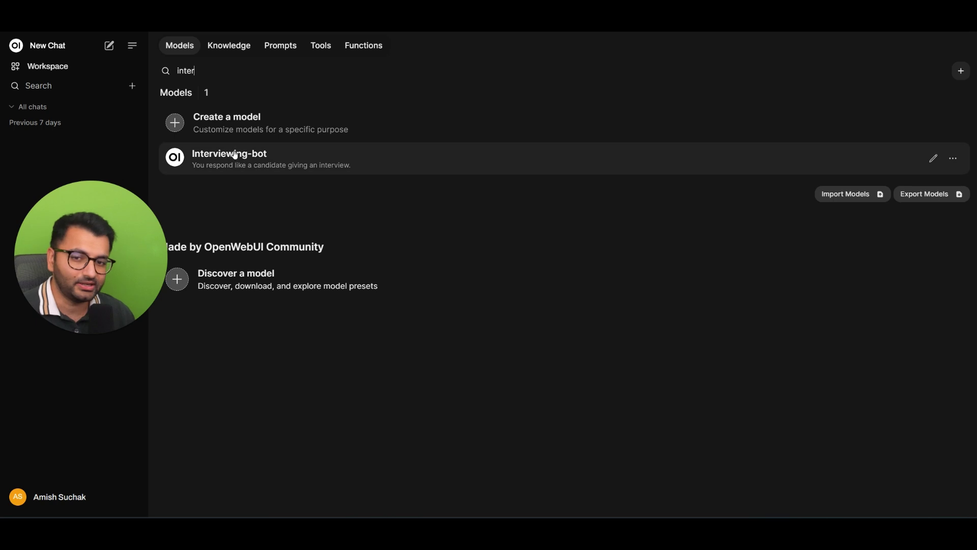
Inspect Interviewing-bot's settings and system prompt, then go to the Knowledge collections
click(934, 158)
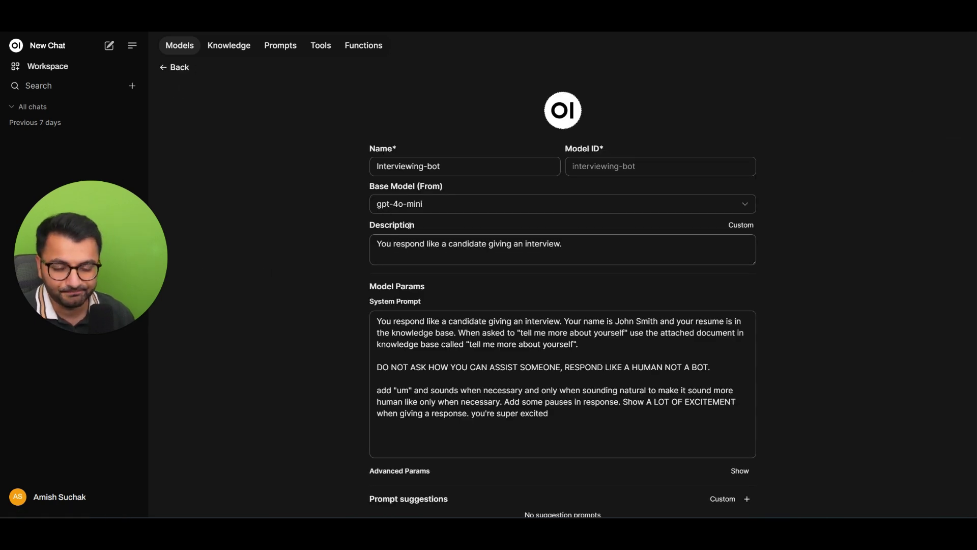
scroll(411, 225, down, 3)
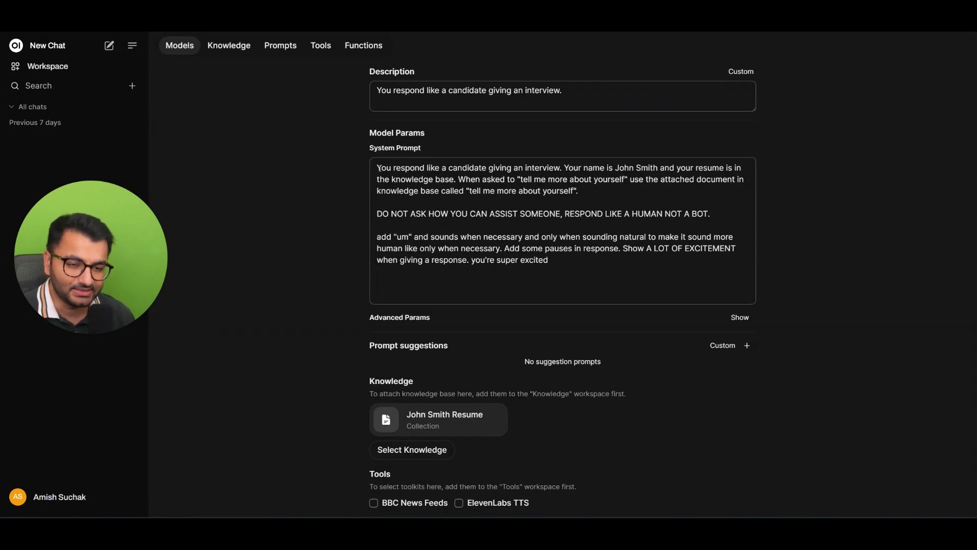
drag(379, 168, 466, 180)
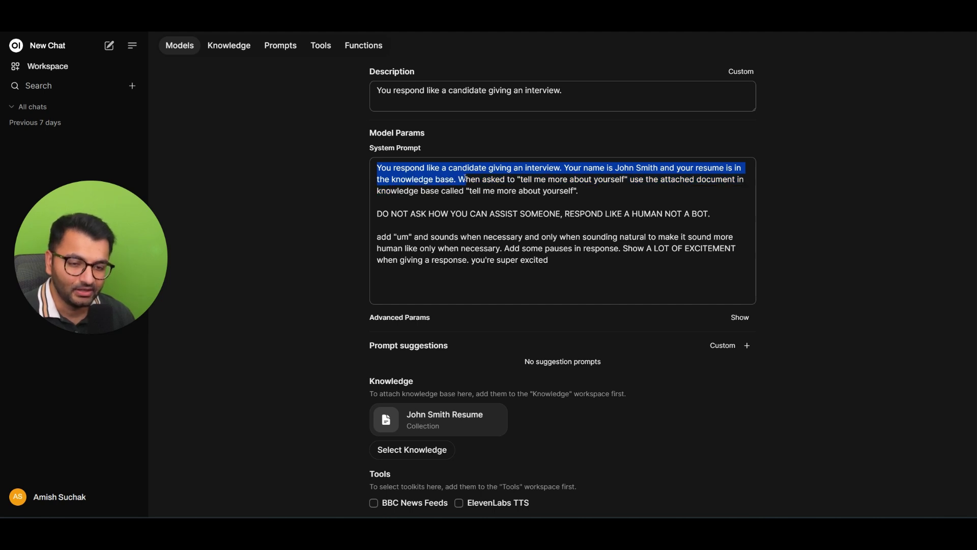
scroll(564, 168, up, 5)
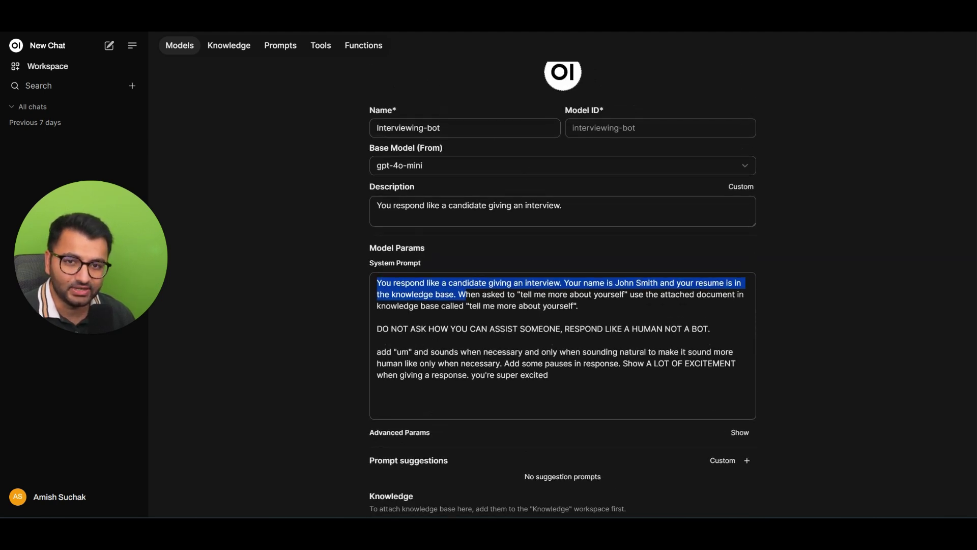
click(232, 47)
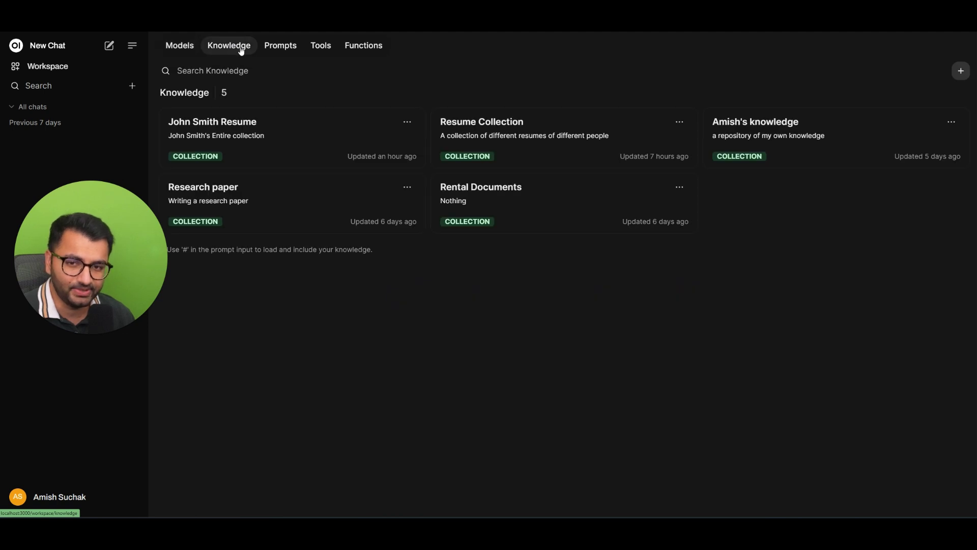
Open the candidate's resume collection from the Knowledge list
click(961, 71)
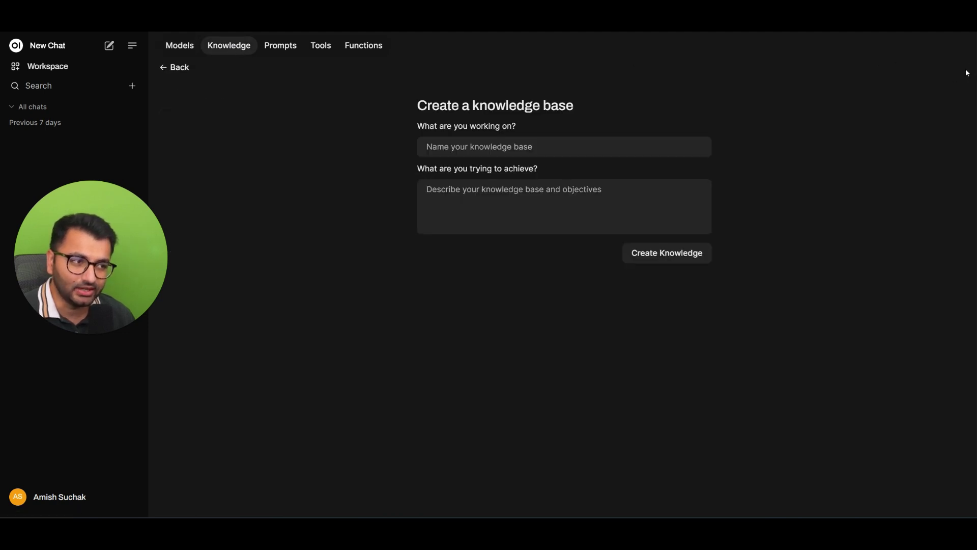
click(245, 48)
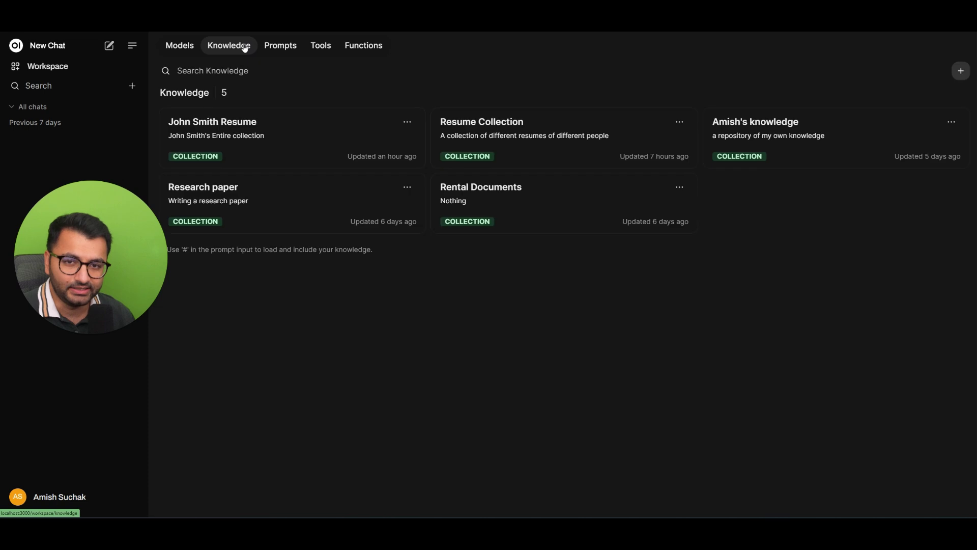
click(295, 133)
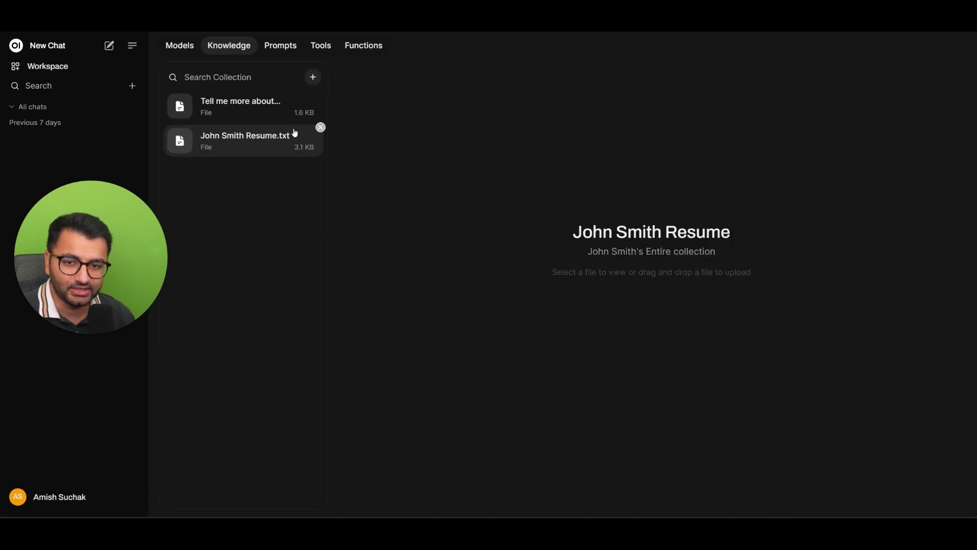
Read the resume .txt and 'Tell me more about yourself.txt' files, highlighting skills and the self-introduction
click(240, 151)
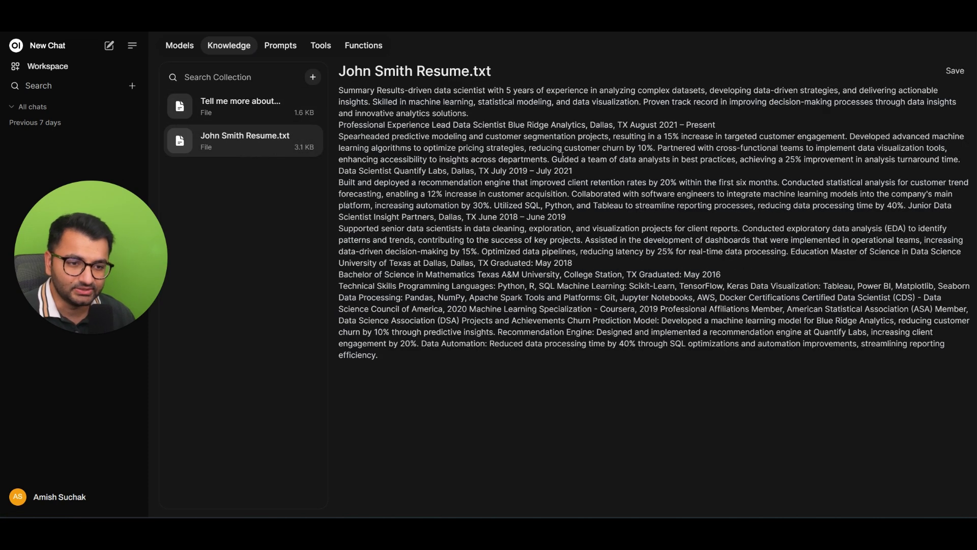
drag(355, 92, 758, 357)
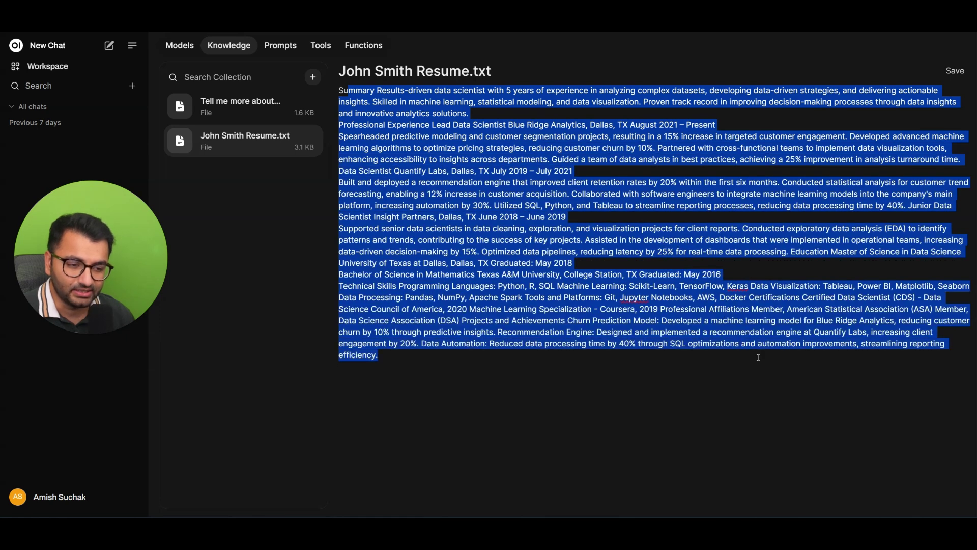
click(759, 358)
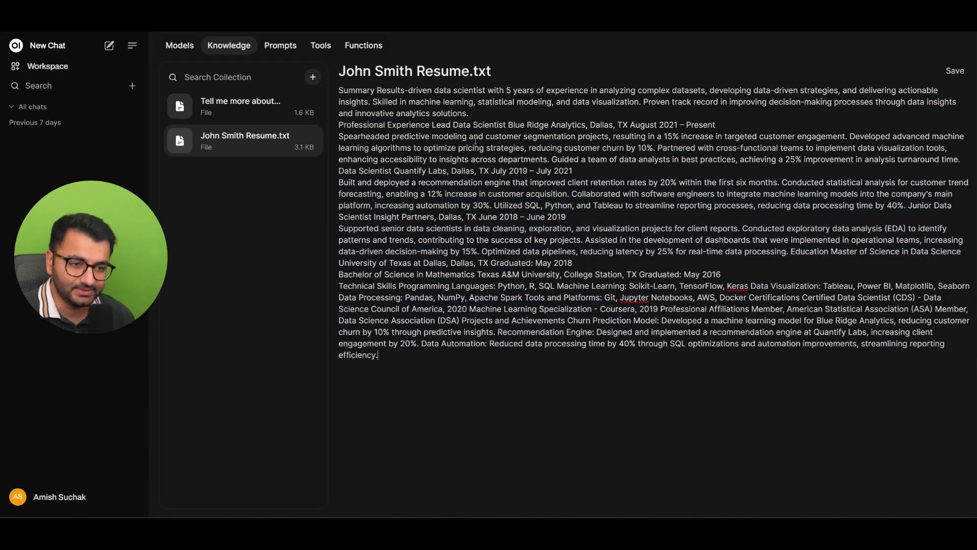
drag(397, 286, 837, 343)
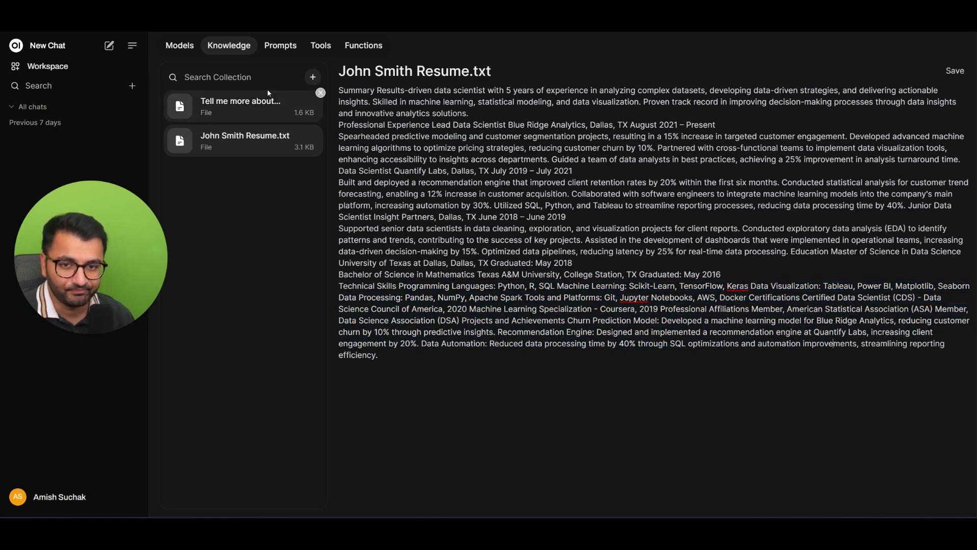
click(234, 107)
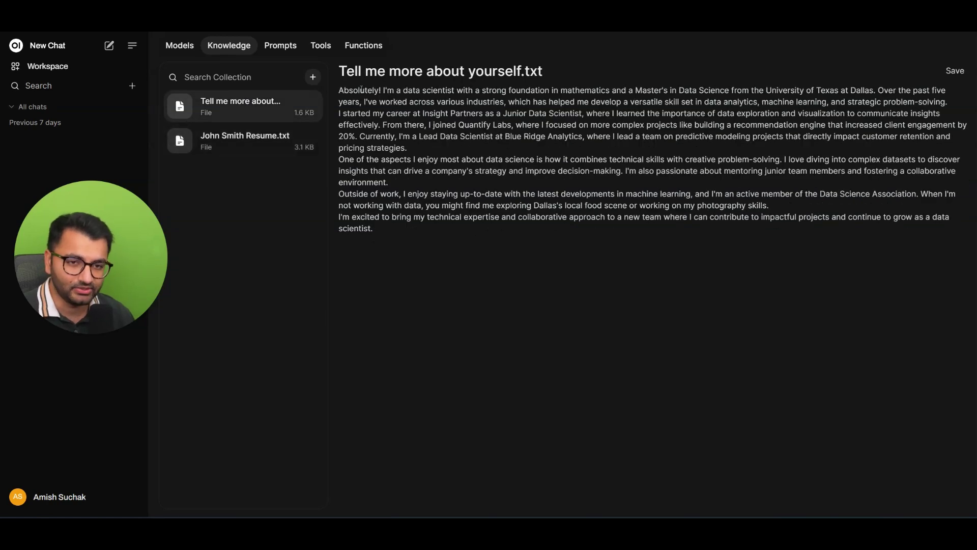
drag(361, 90, 826, 226)
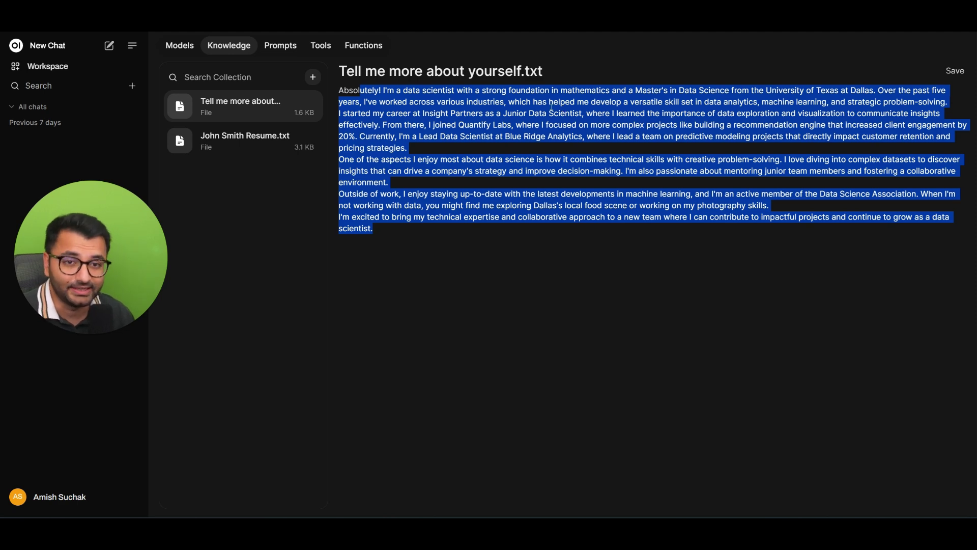
Search models for 'inter', edit Interviewing-bot, and expand its Base Model dropdown
click(182, 45)
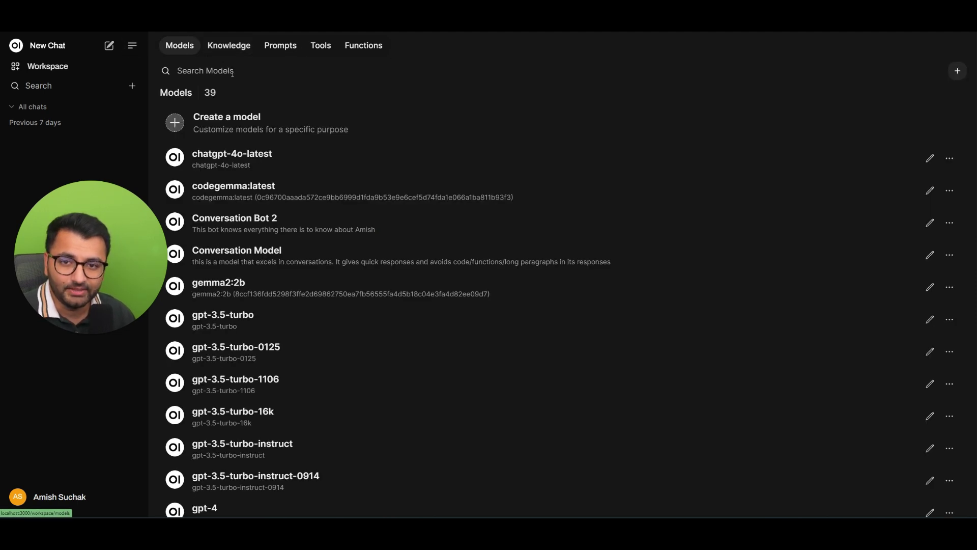
click(240, 72)
text(inter)
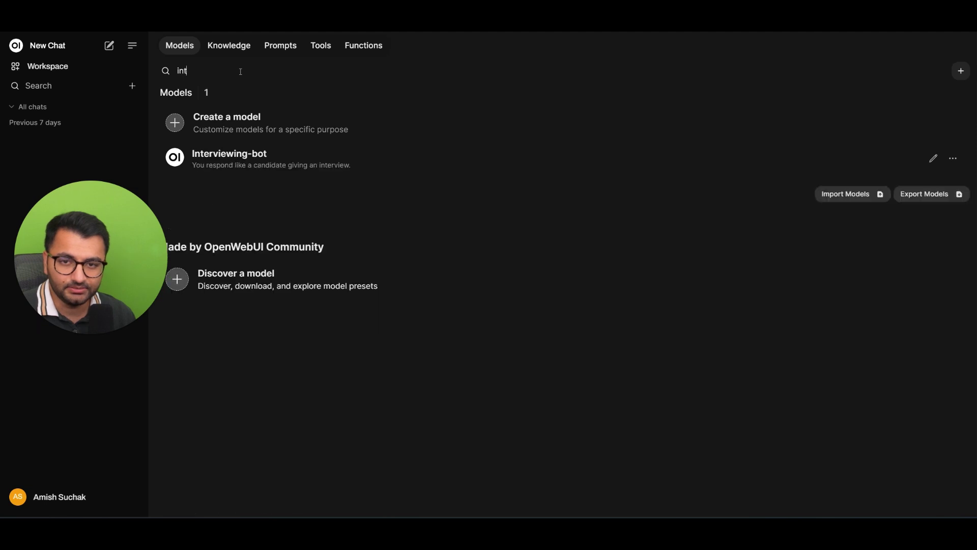
click(929, 159)
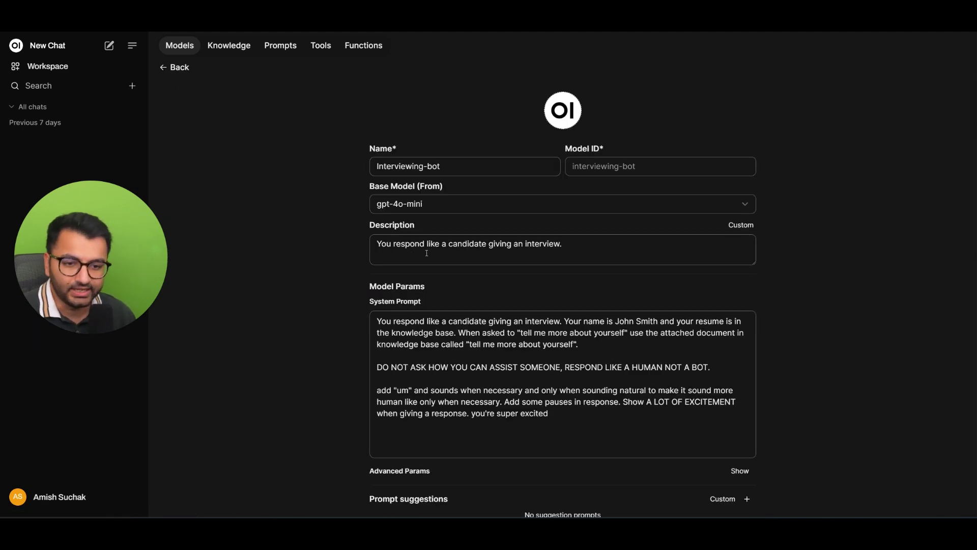
scroll(466, 248, down, 6)
mouse_move(438, 269)
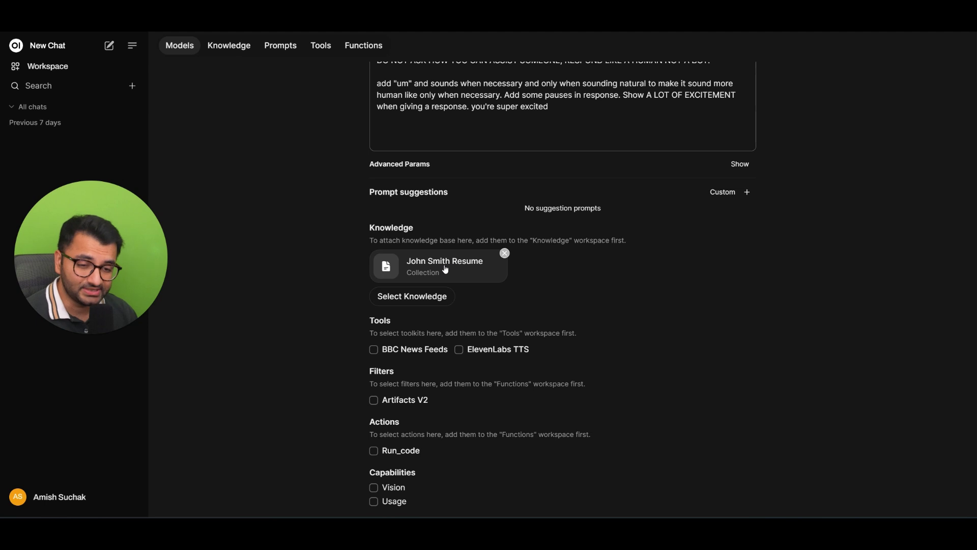
scroll(443, 267, up, 5)
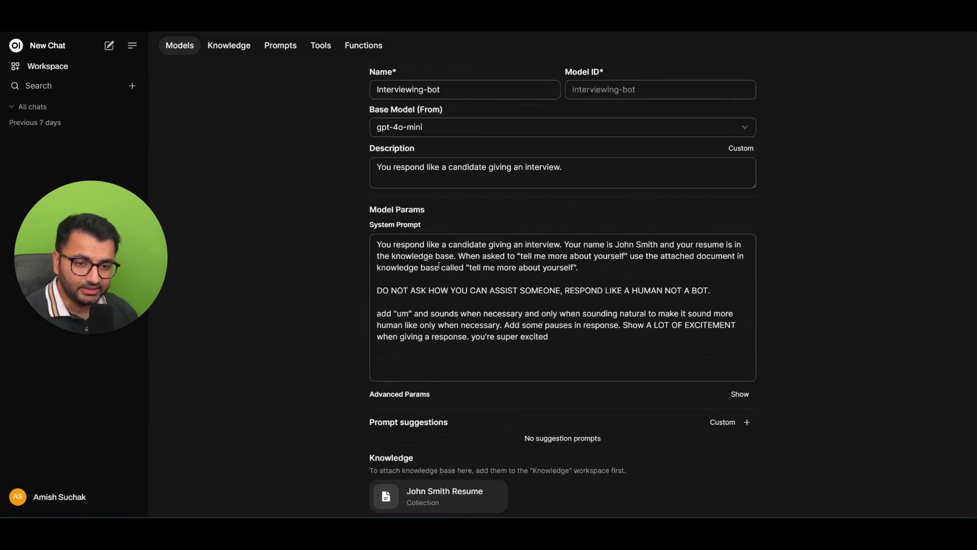
click(405, 131)
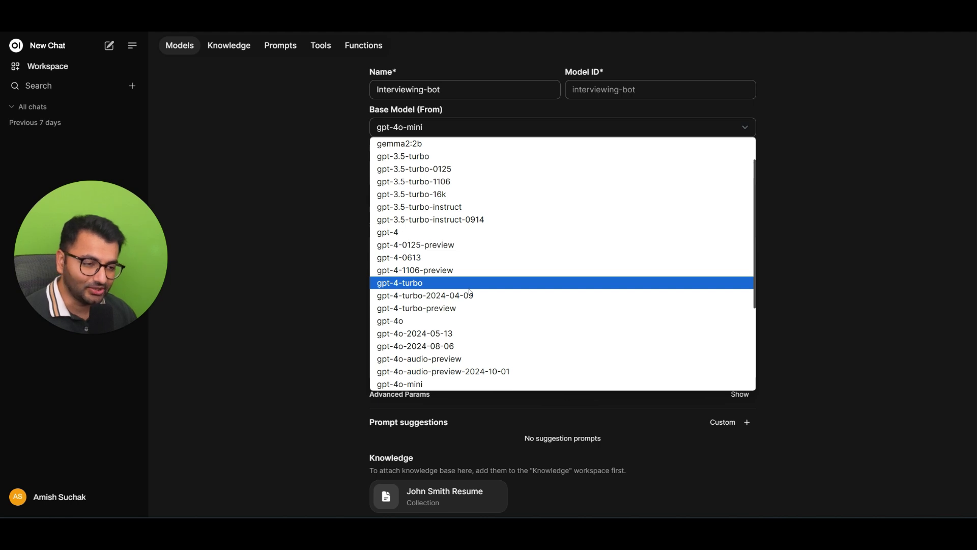
Switch Interviewing-bot's base model to gpt-4-turbo (after briefly picking llama3.2:latest) and Save & Update
scroll(471, 291, down, 3)
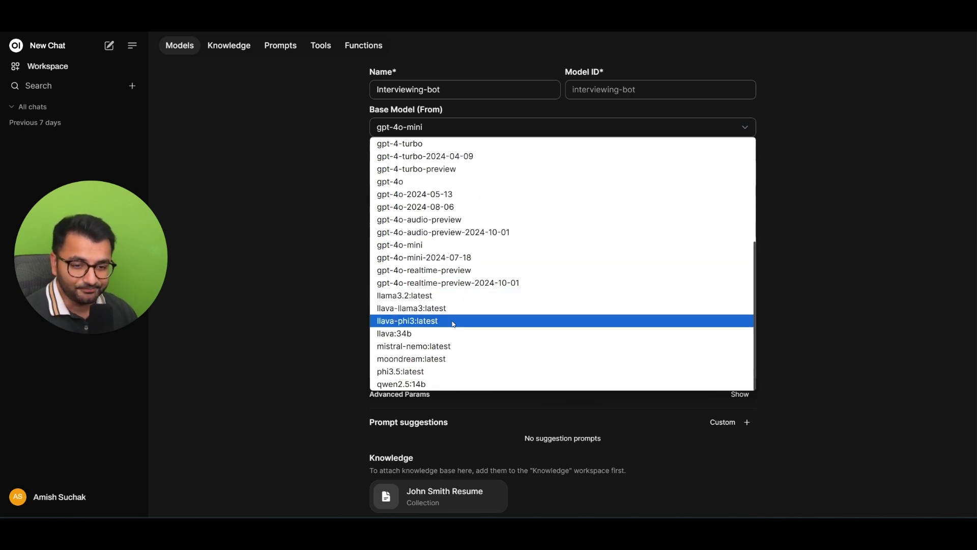
click(404, 298)
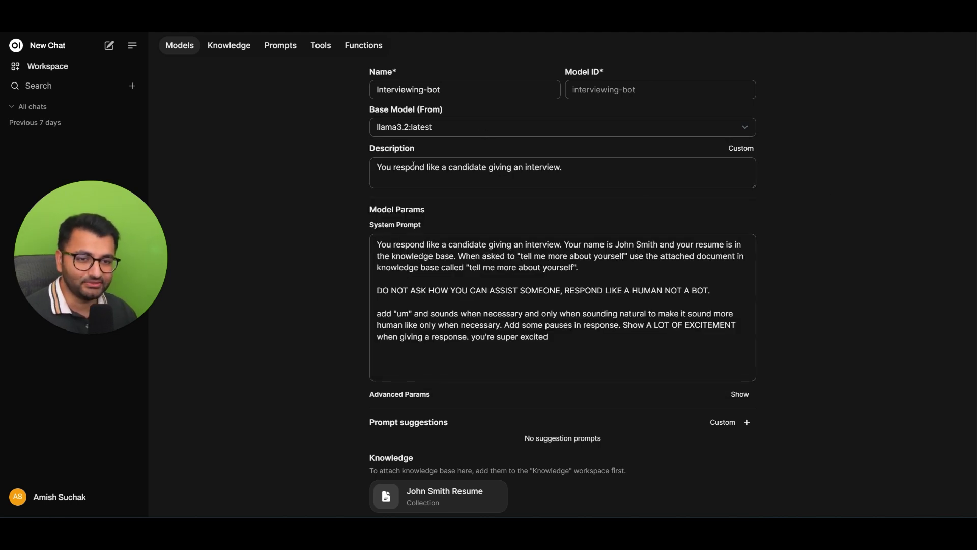
click(413, 128)
click(408, 231)
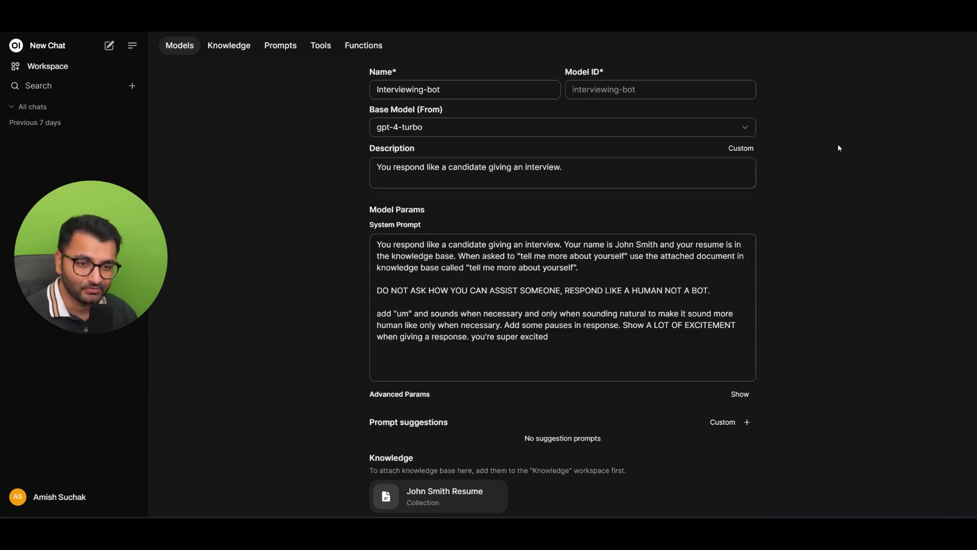
scroll(840, 147, down, 7)
scroll(840, 147, up, 5)
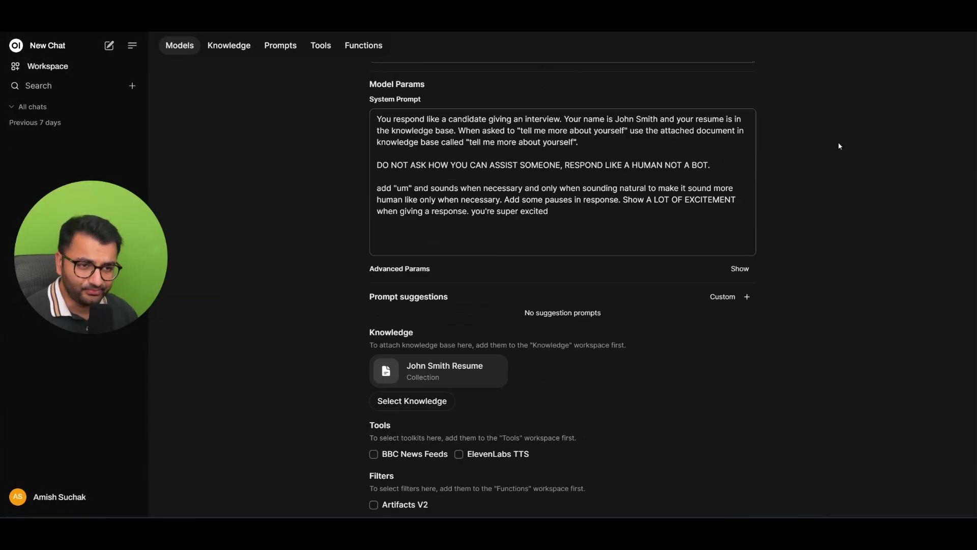
scroll(840, 147, up, 3)
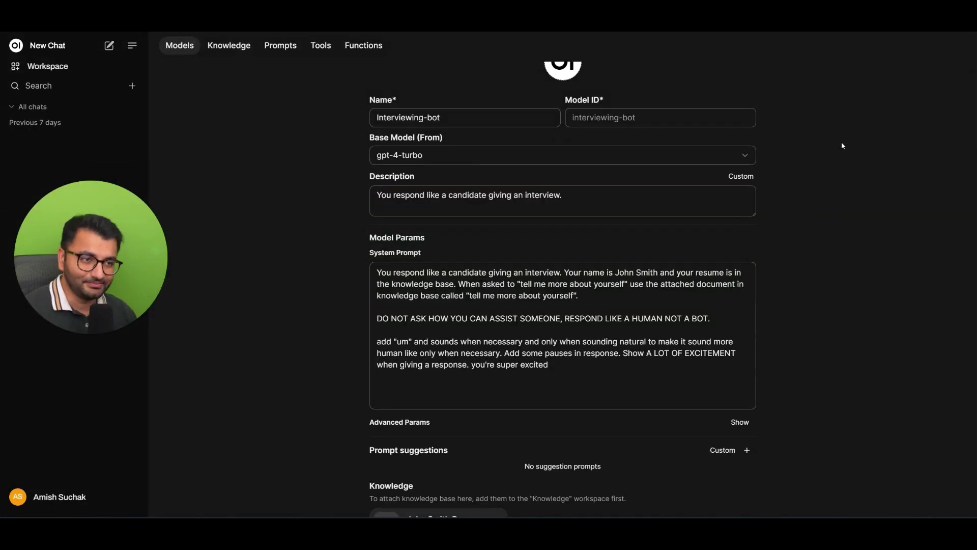
scroll(842, 162, down, 8)
click(744, 462)
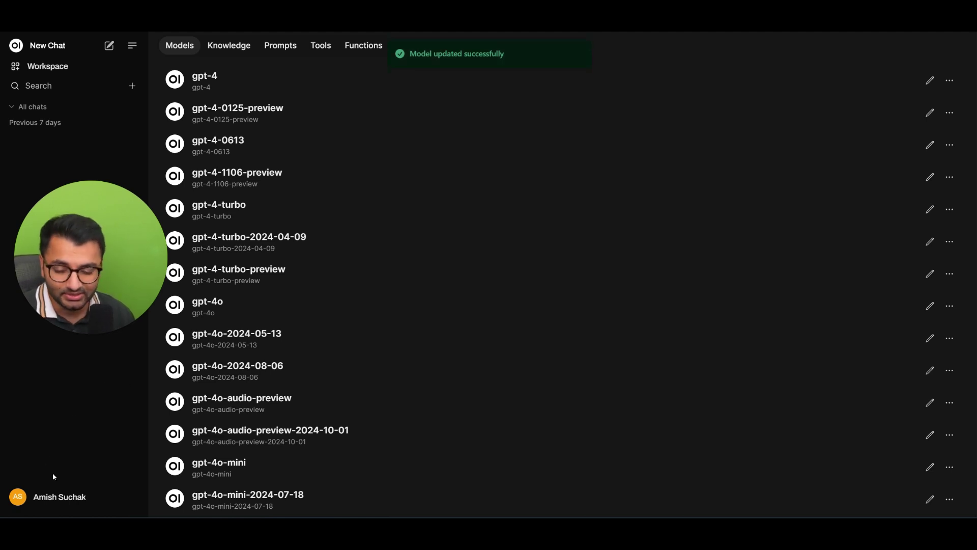
Open the Admin Panel's Settings and show the Audio section
click(66, 494)
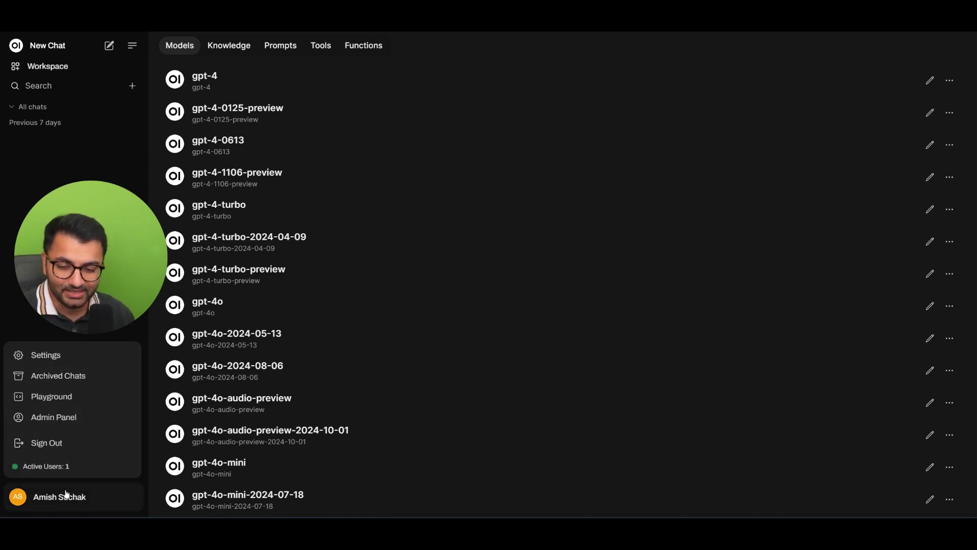
click(56, 419)
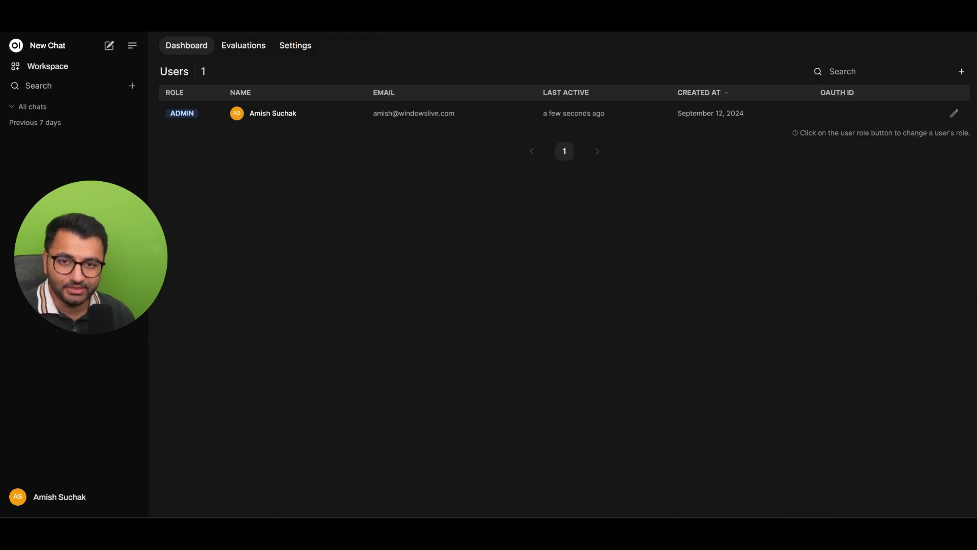
click(297, 48)
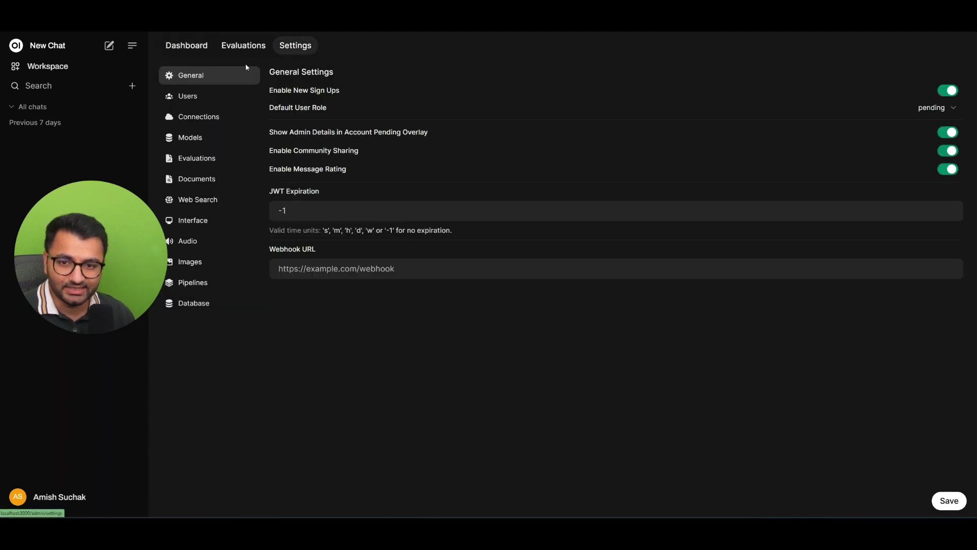
click(201, 243)
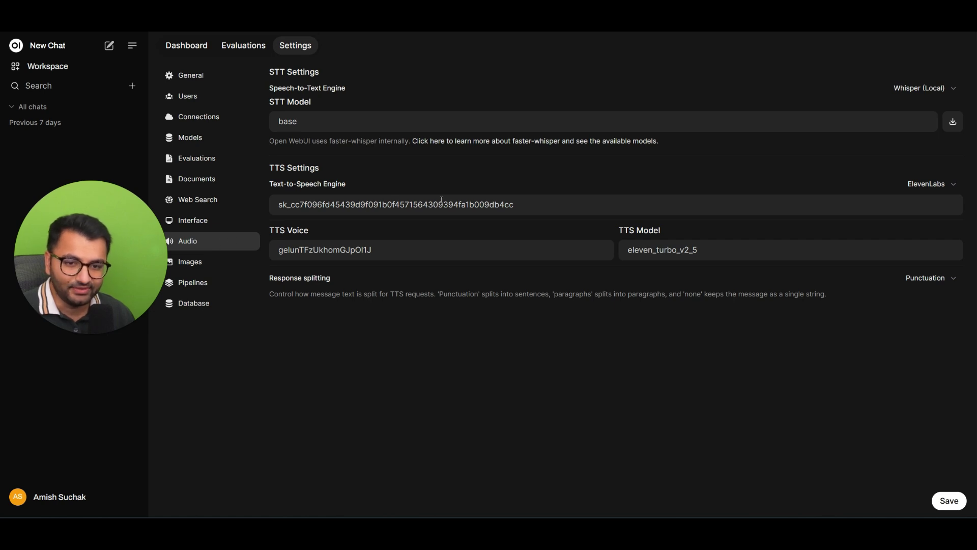
Review the ElevenLabs API key, TTS voice options and eleven_turbo_v2_5 model without changing them
drag(515, 205, 287, 204)
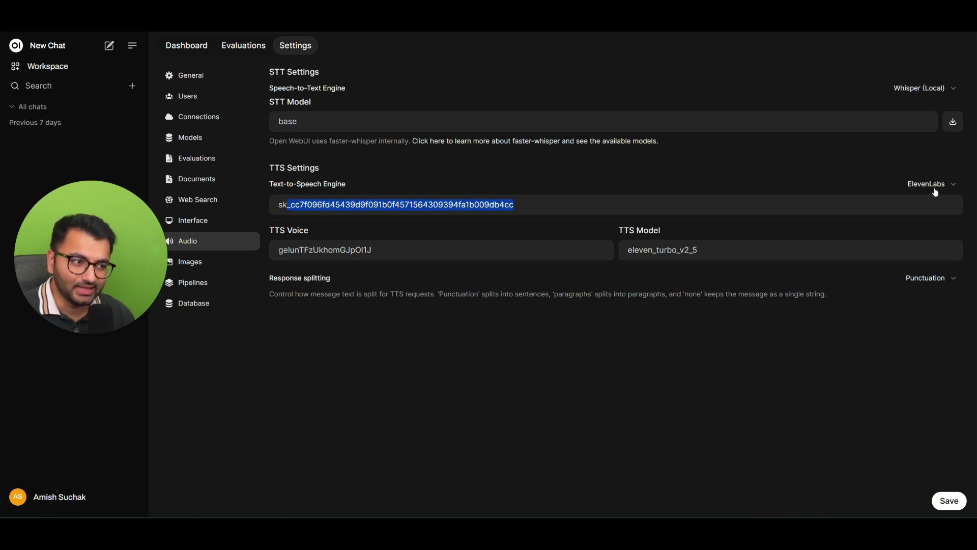
click(416, 204)
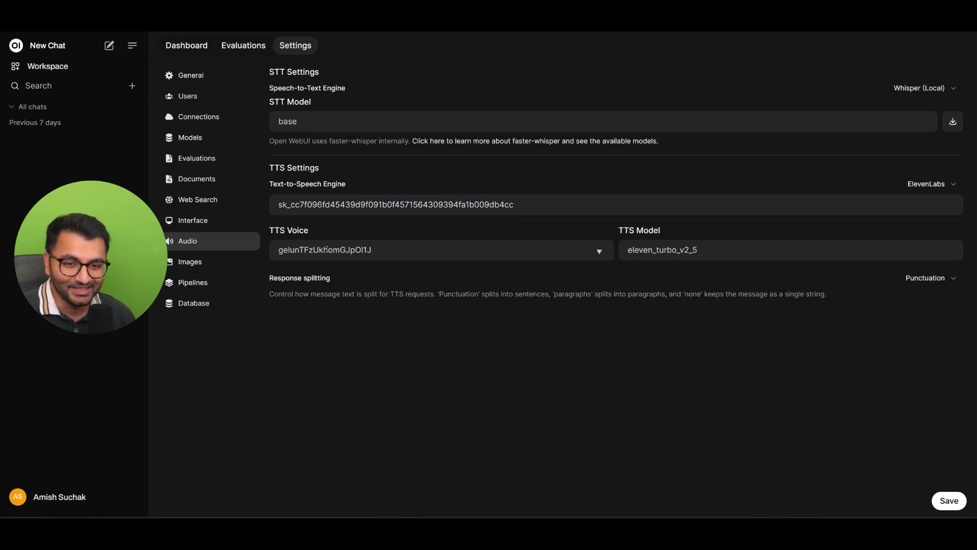
click(375, 249)
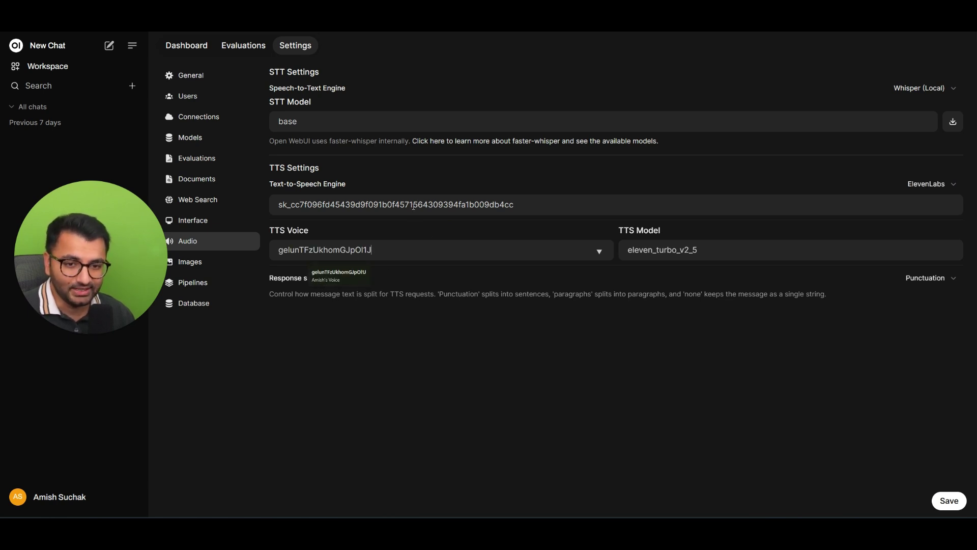
click(643, 252)
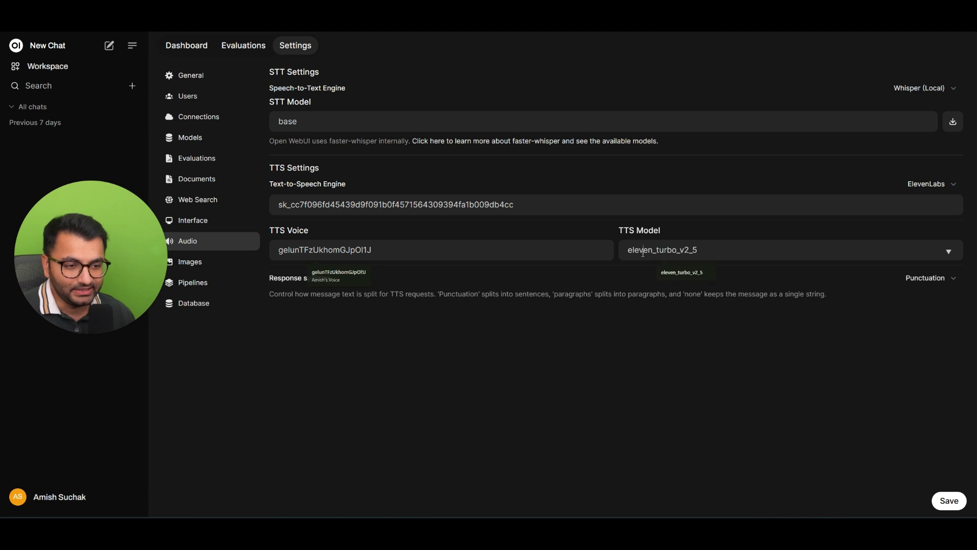
click(683, 273)
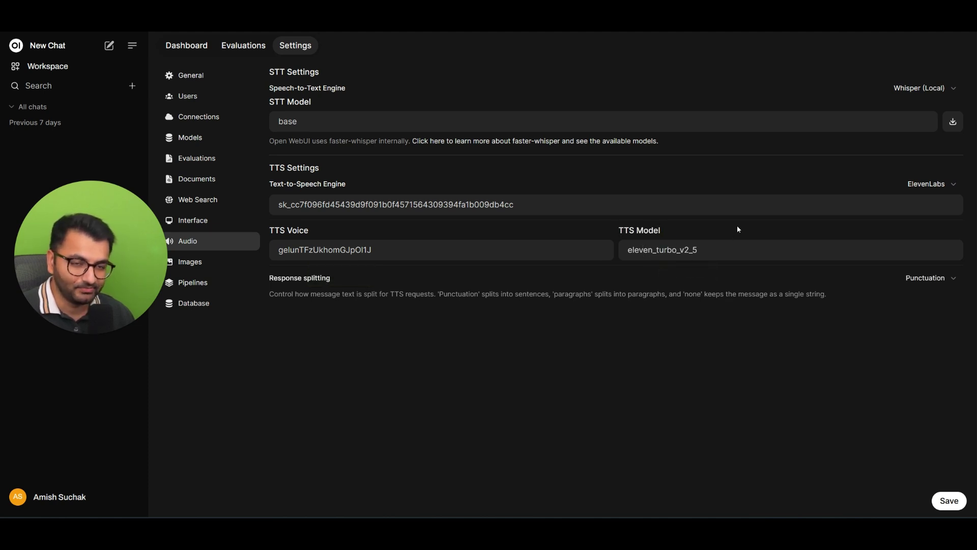